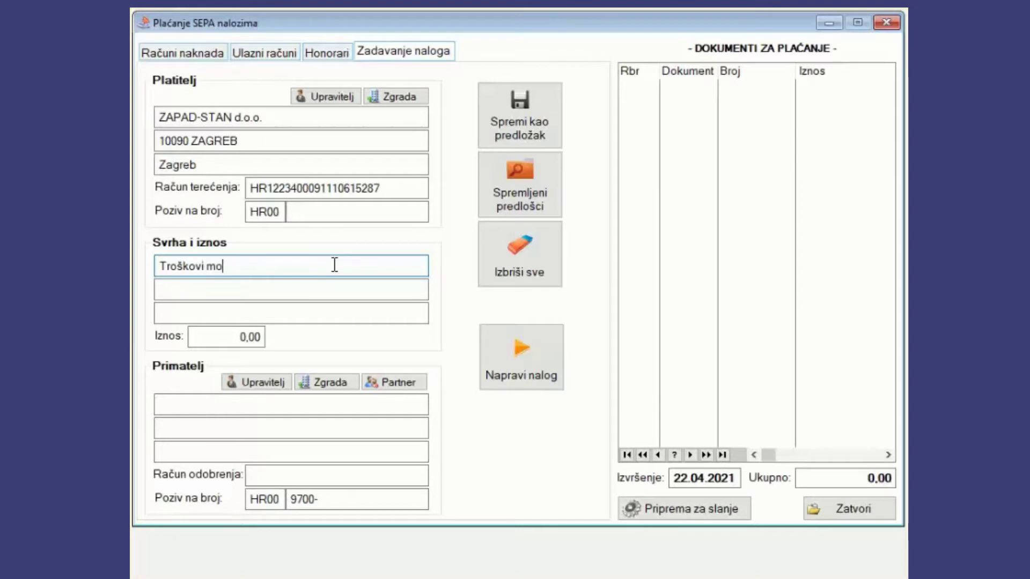
Complete the purpose as 'Troškovi mobitela' and enter the amount 3260,45.
{"action": "type", "text": "tela"}
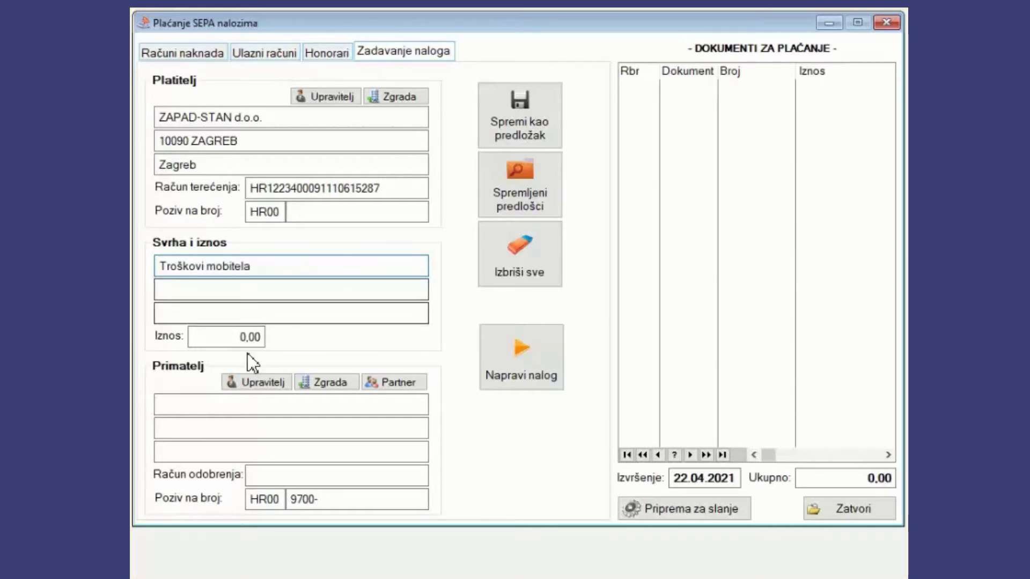
{"action": "left_click", "coordinate": [249, 336]}
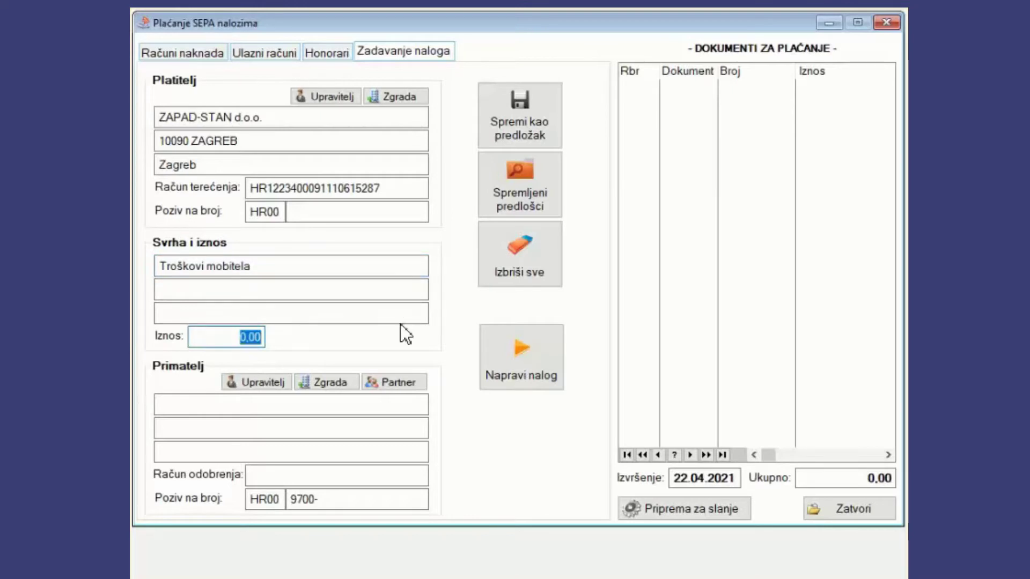
{"action": "type", "text": "3260,45"}
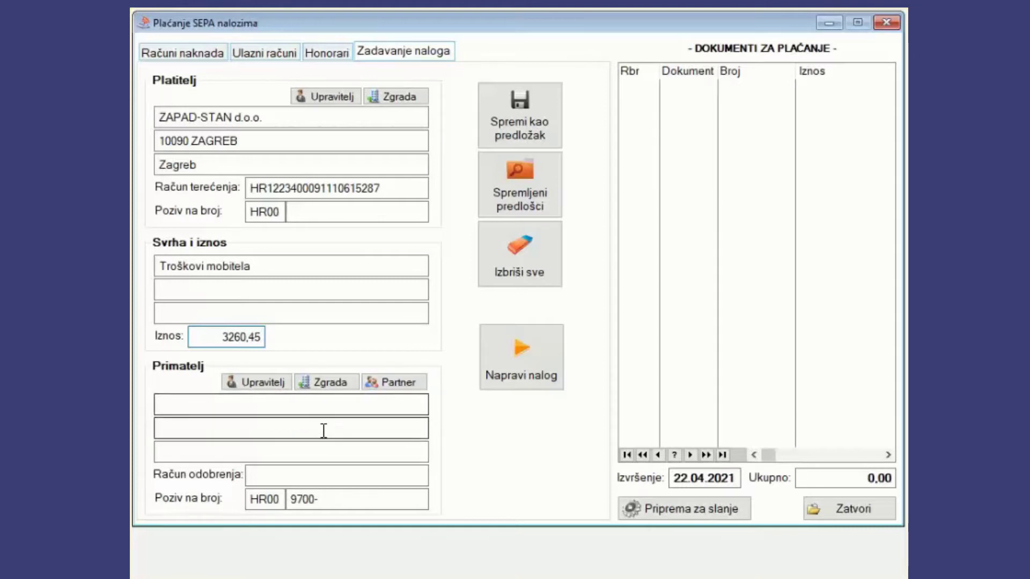
Fill the recipient with TELEMACH HRVATSKA d.o.o., found by searching partners for 'TELE'.
{"action": "left_click", "coordinate": [390, 382]}
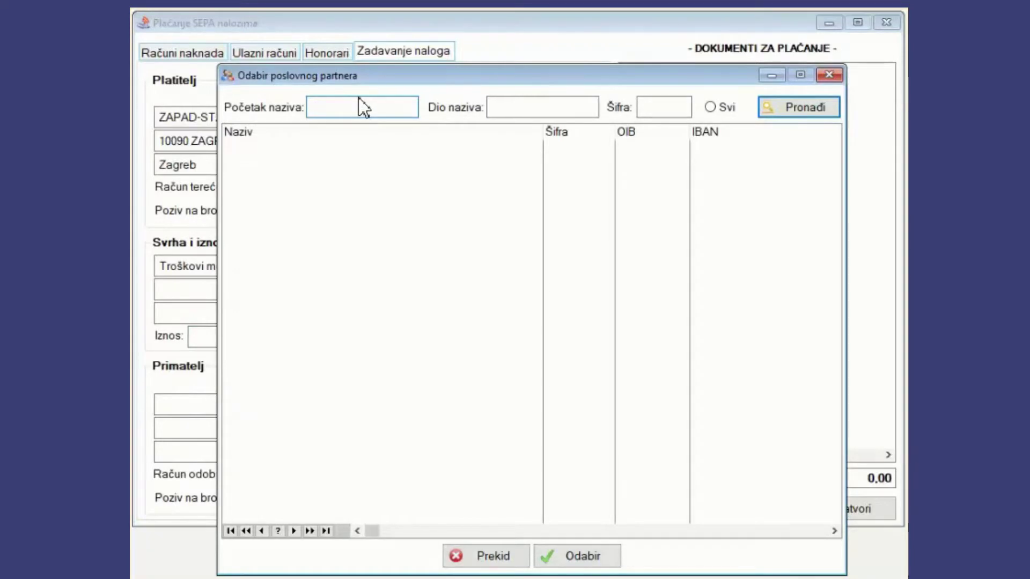
{"action": "type", "text": "TELE"}
{"action": "left_click", "coordinate": [770, 109]}
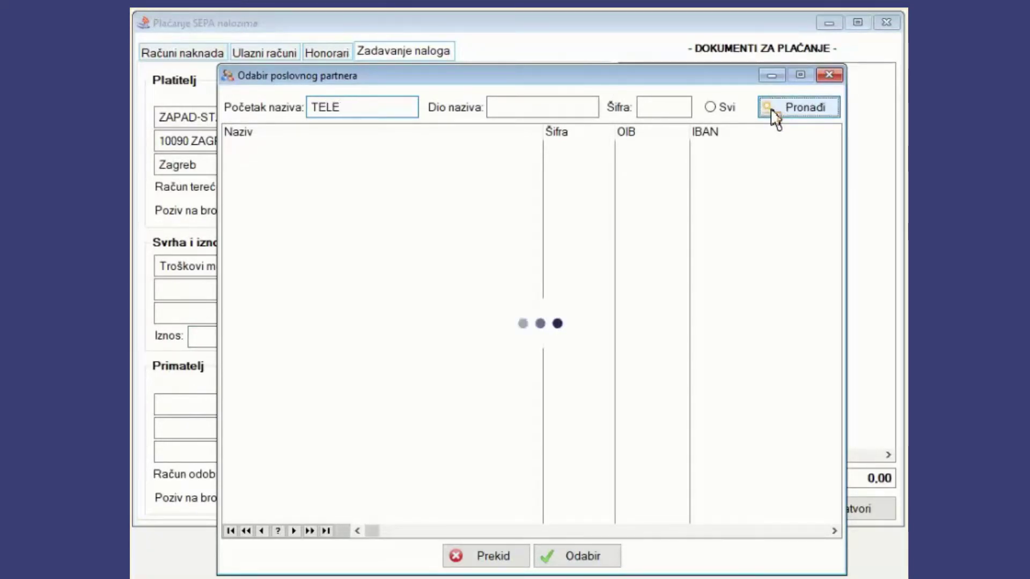
{"action": "left_click", "coordinate": [416, 229]}
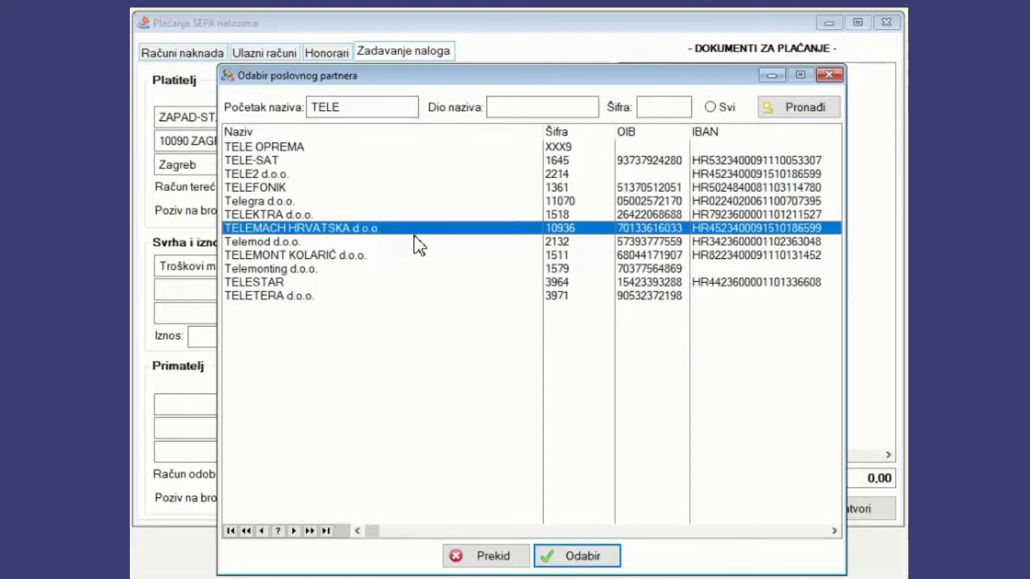
{"action": "left_click", "coordinate": [583, 555]}
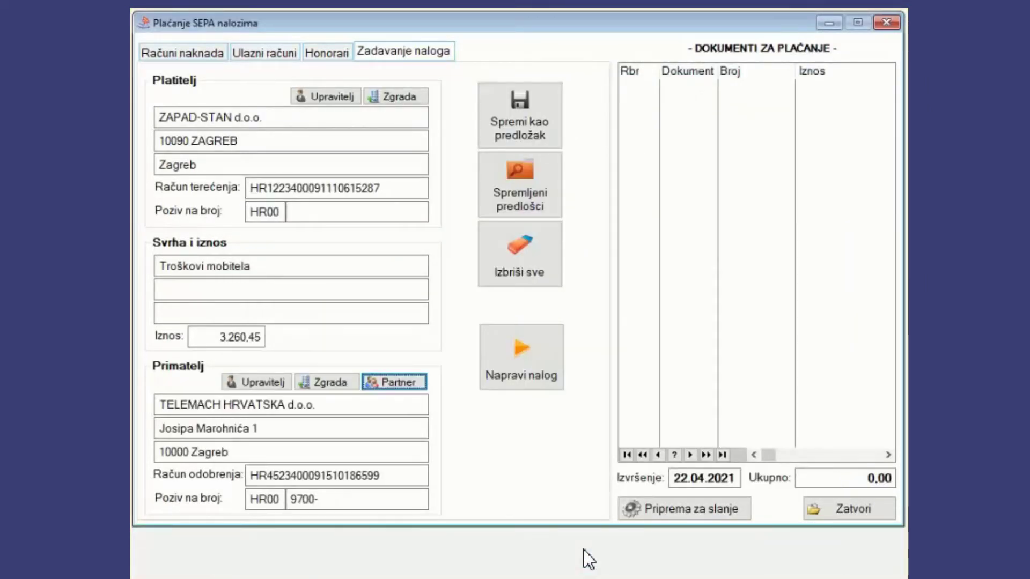
Enter the recipient reference 456-278-33 and create the payment order.
{"action": "key", "text": "Tab"}
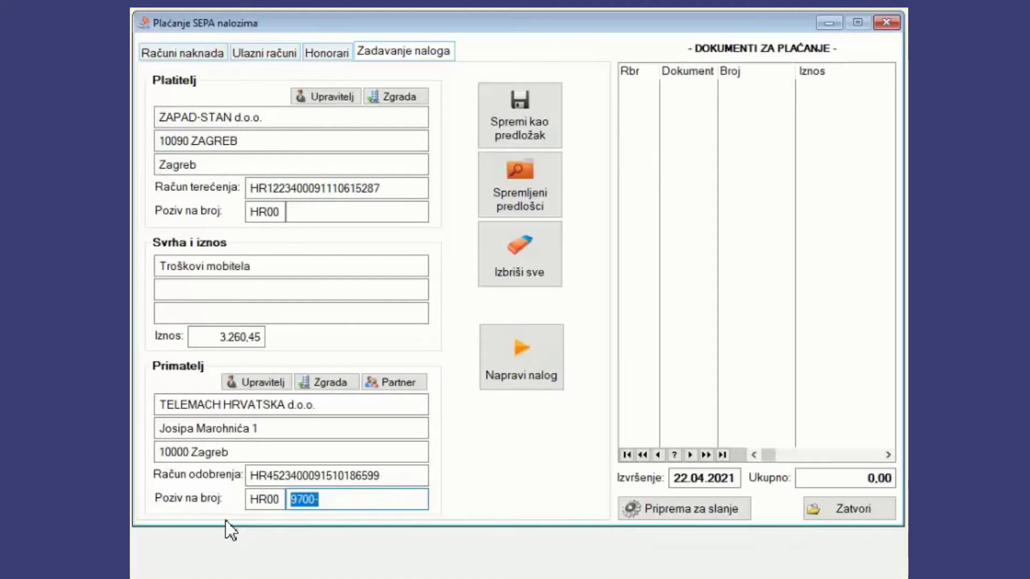
{"action": "type", "text": "456-278"}
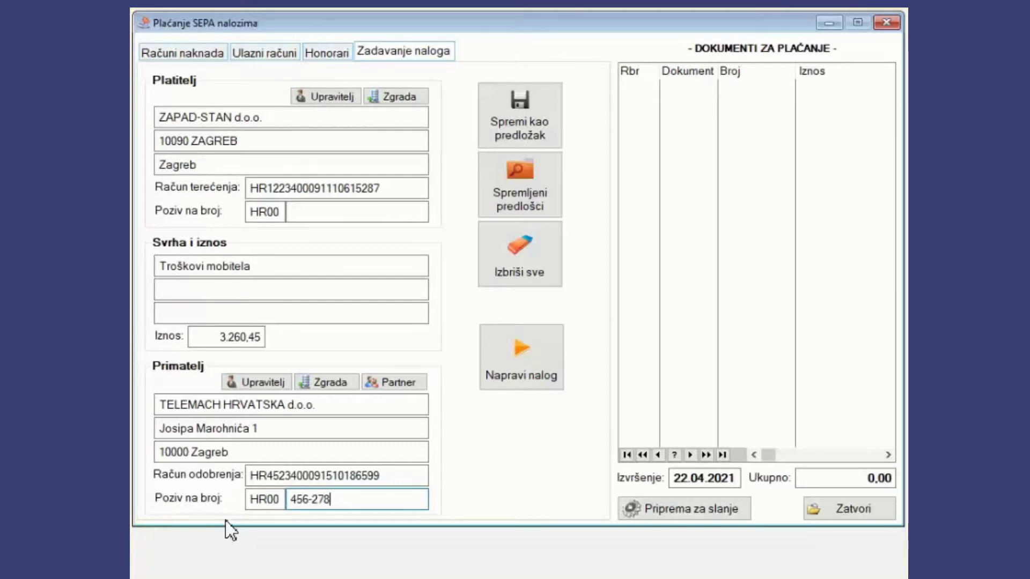
{"action": "type", "text": "-33"}
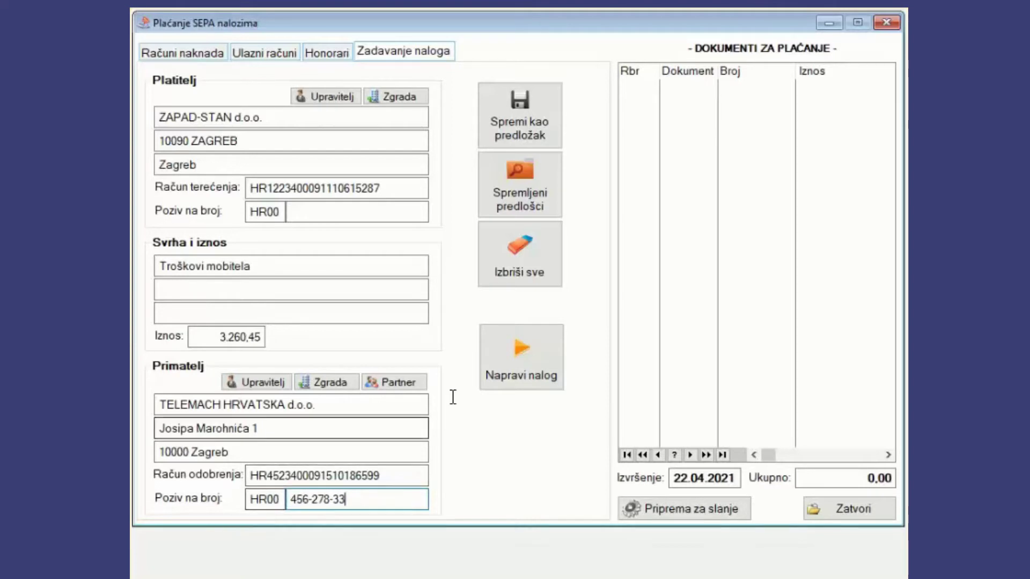
{"action": "left_click", "coordinate": [530, 373]}
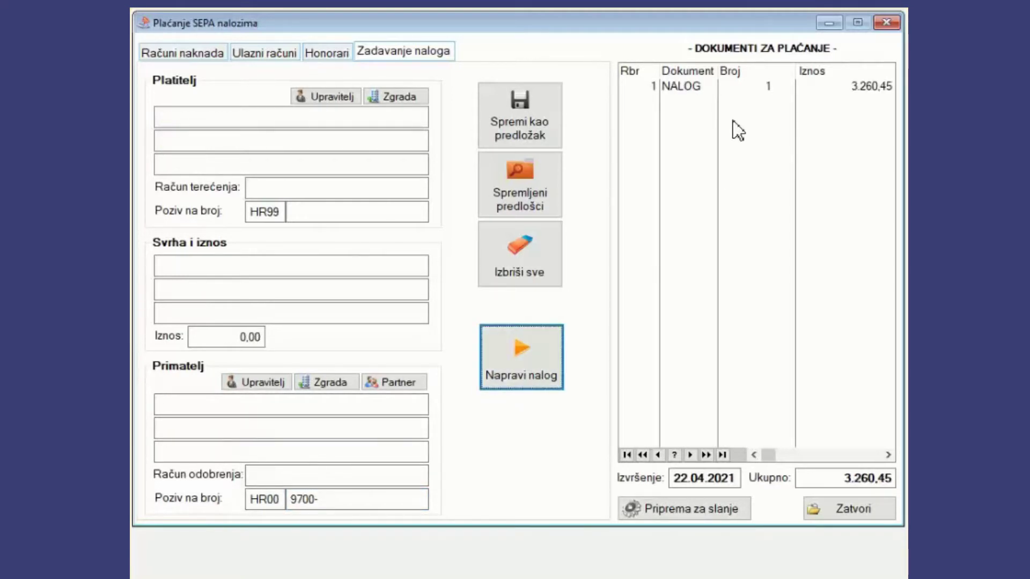
Delete the listed NALOG, correct the reference to 456-278-34, and begin saving as a template.
{"action": "left_click", "coordinate": [697, 90]}
{"action": "right_click", "coordinate": [696, 91]}
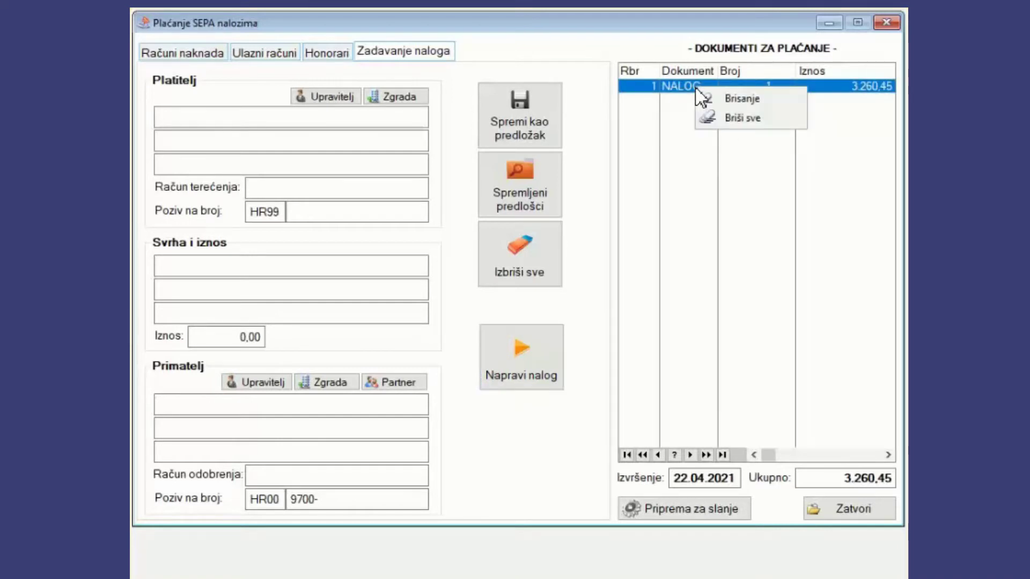
{"action": "left_click", "coordinate": [703, 98]}
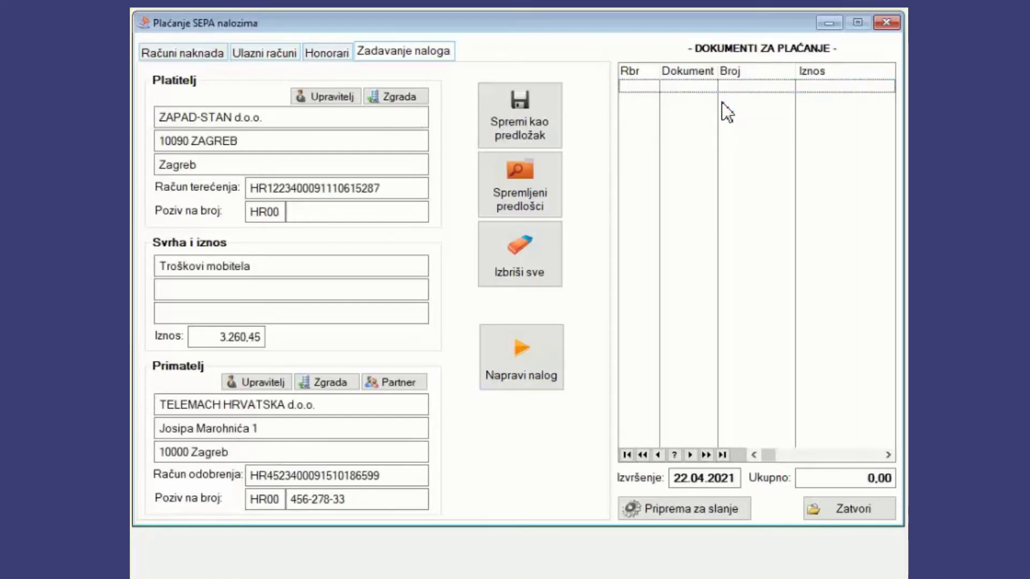
{"action": "left_click", "coordinate": [349, 501]}
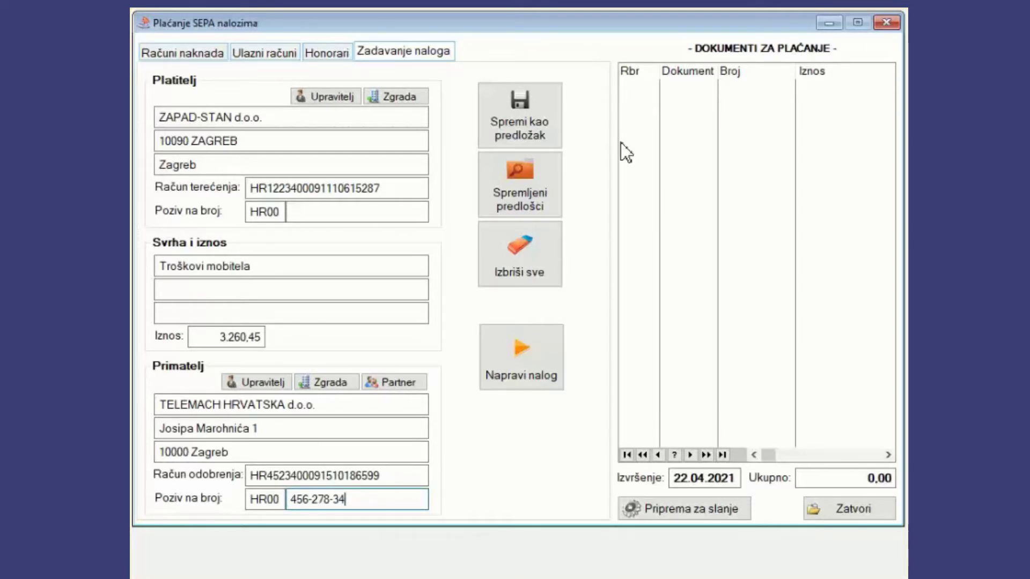
{"action": "left_click", "coordinate": [529, 137]}
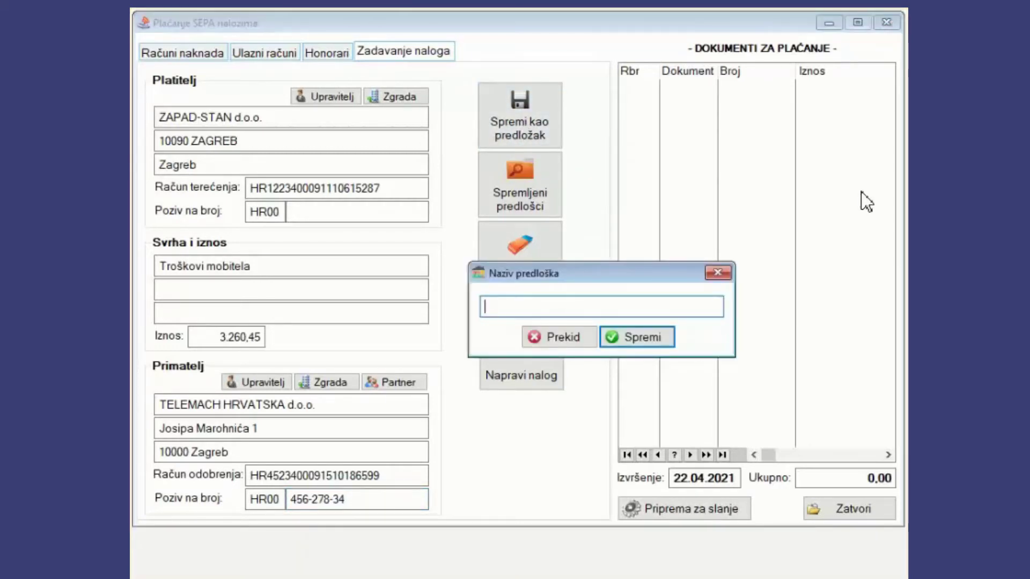
Save the order as template 'Troškovi mobitela ZS', acknowledge the confirmation, and close the payment window.
{"action": "type", "text": "Troškovi mobite"}
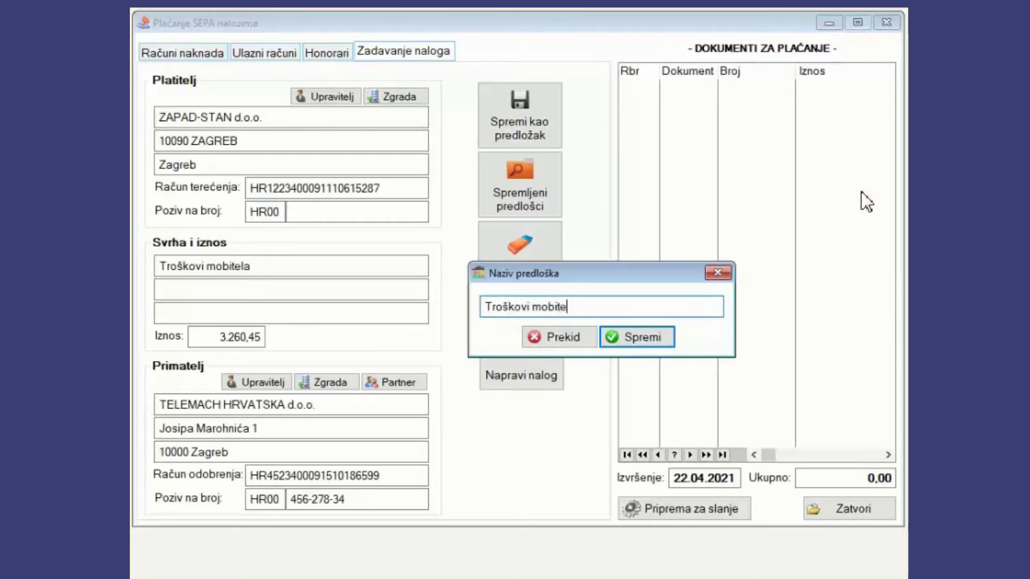
{"action": "type", "text": "la ZS"}
{"action": "left_click", "coordinate": [670, 350]}
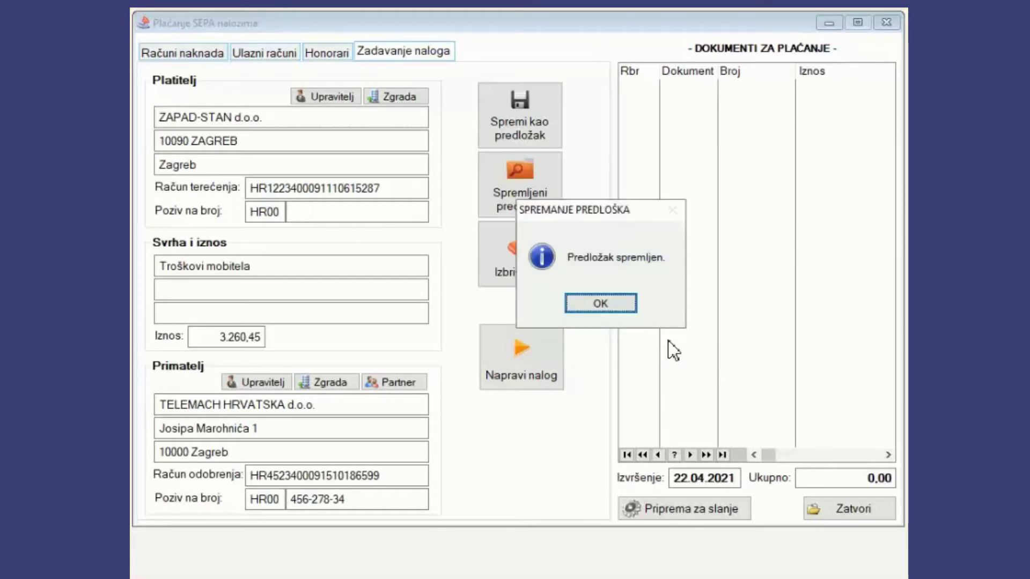
{"action": "left_click", "coordinate": [618, 309]}
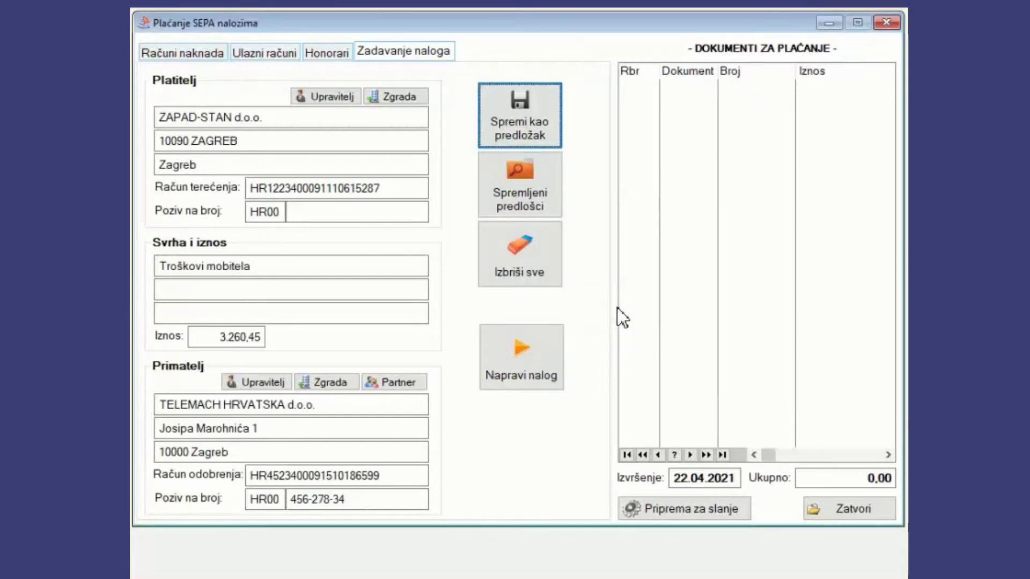
{"action": "left_click", "coordinate": [864, 515]}
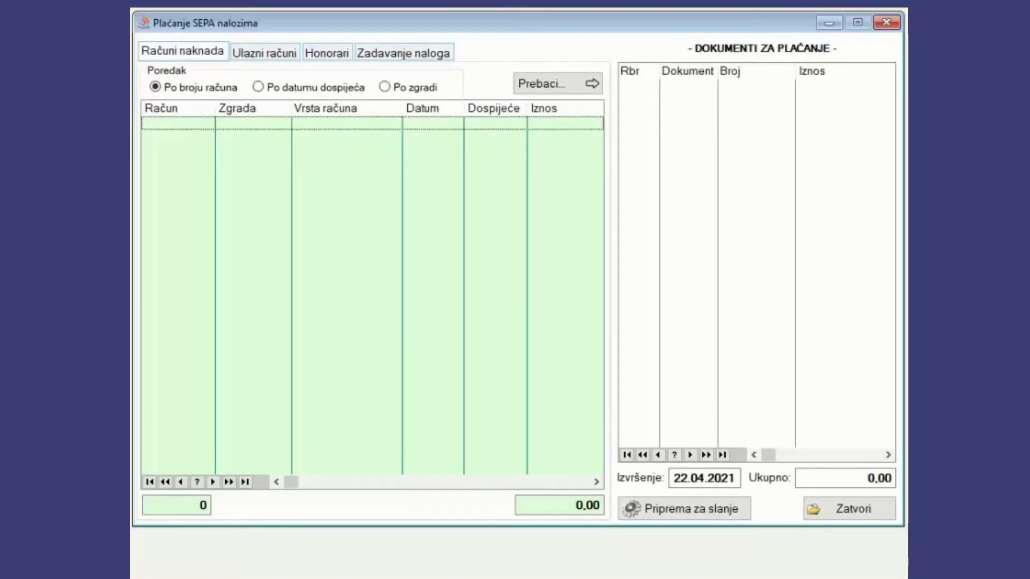
Load the saved 'Troškovi mobitela ZS' template into the Zadavanje naloga order form.
{"action": "left_click", "coordinate": [418, 52]}
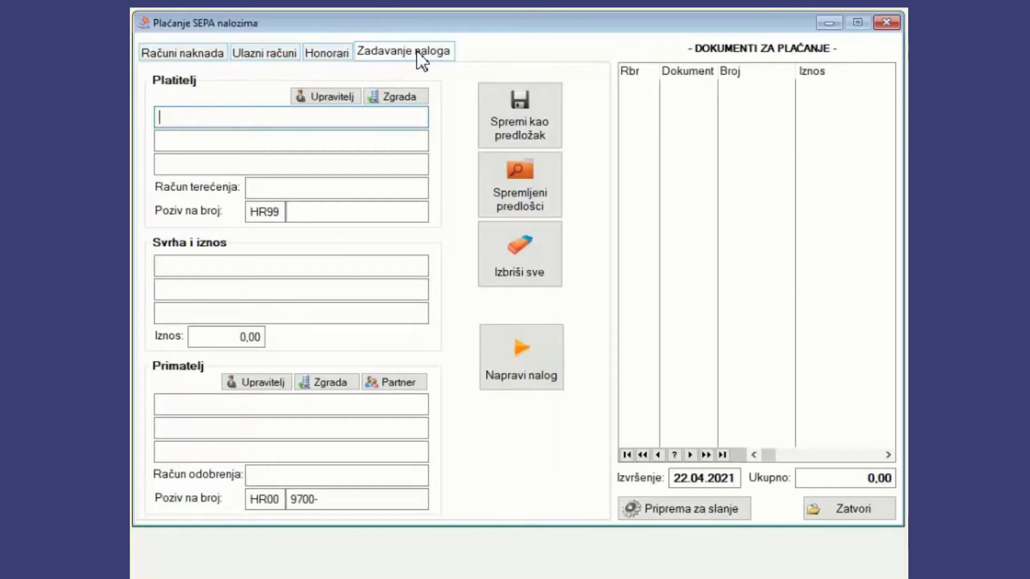
{"action": "left_click", "coordinate": [519, 194]}
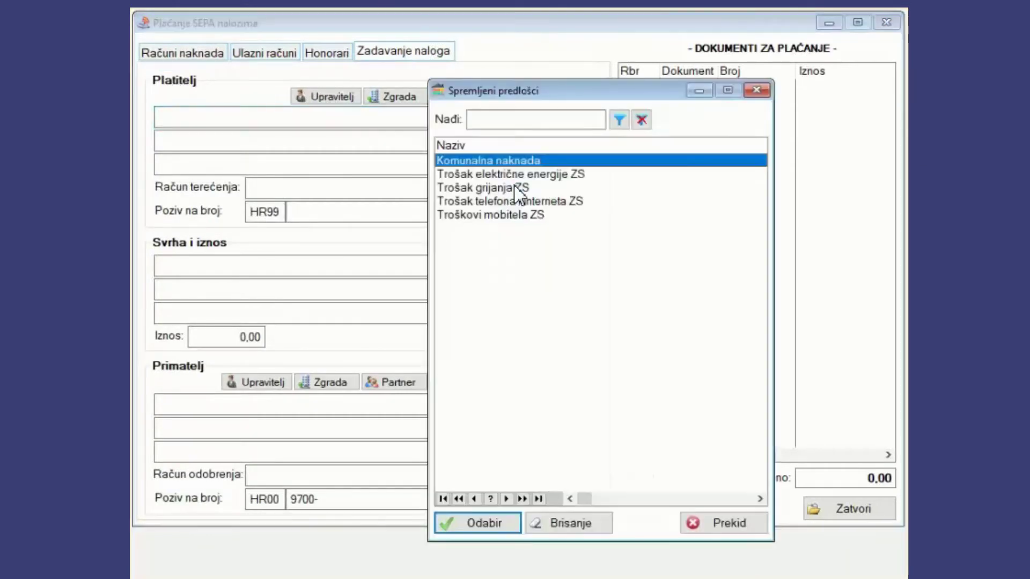
{"action": "left_click", "coordinate": [523, 217]}
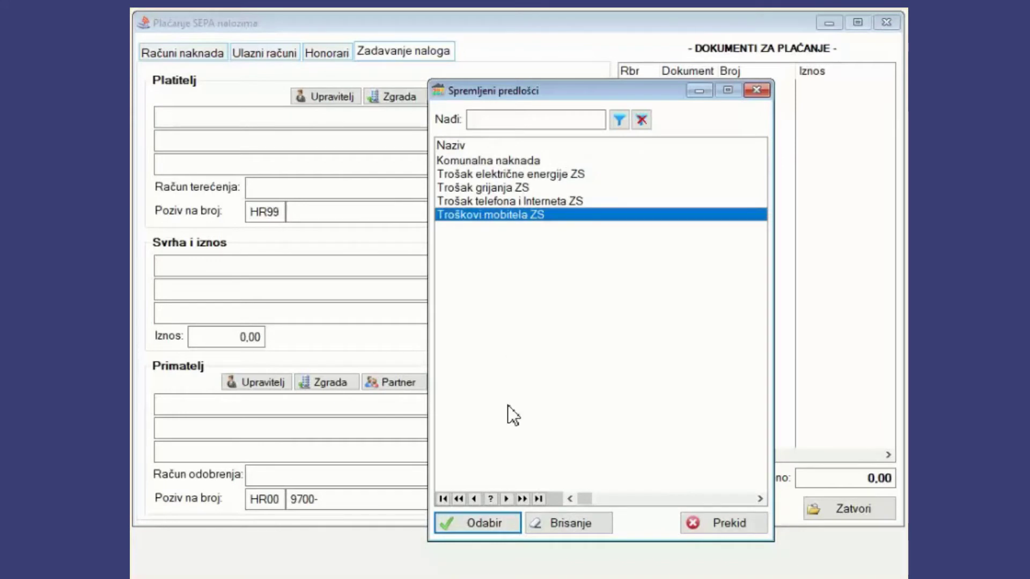
{"action": "left_click", "coordinate": [494, 524]}
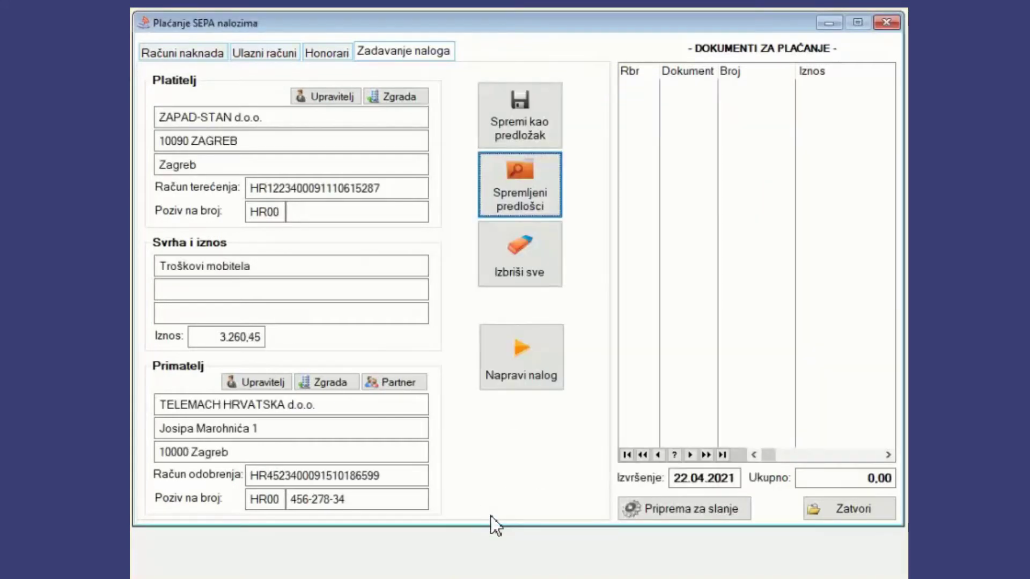
Create the 3.260,45 NALOG from the loaded template and move it to send preparation.
{"action": "left_click", "coordinate": [539, 379]}
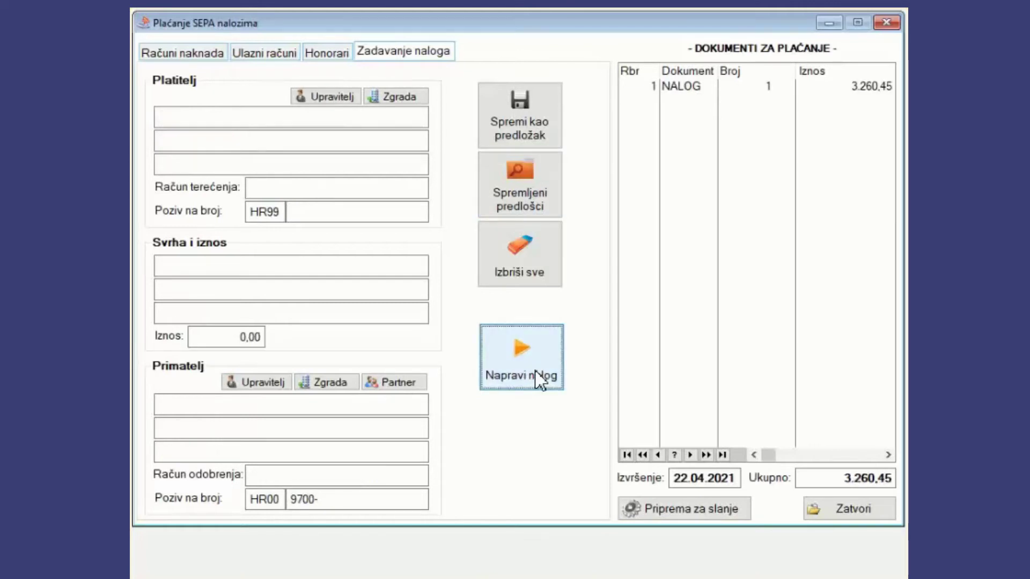
{"action": "left_click", "coordinate": [714, 96]}
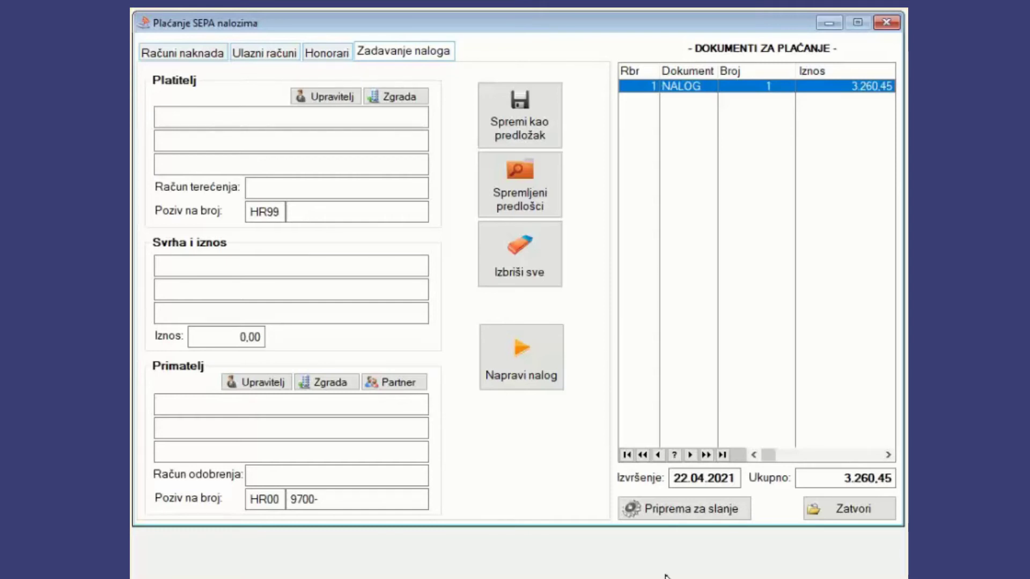
{"action": "left_click", "coordinate": [709, 510]}
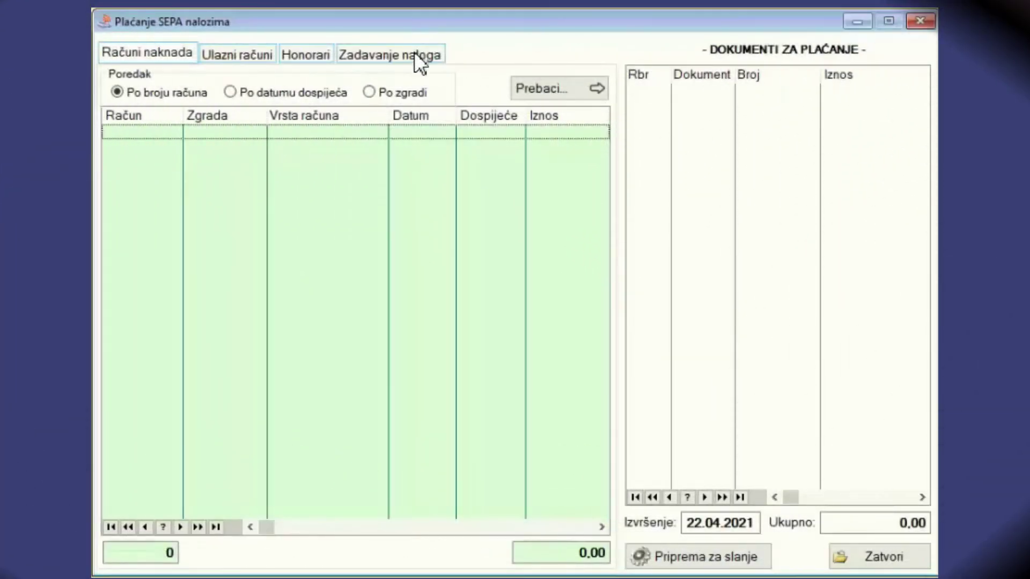
Create a 630,18 payment order from the Komunalna naknada template.
{"action": "left_click", "coordinate": [414, 52]}
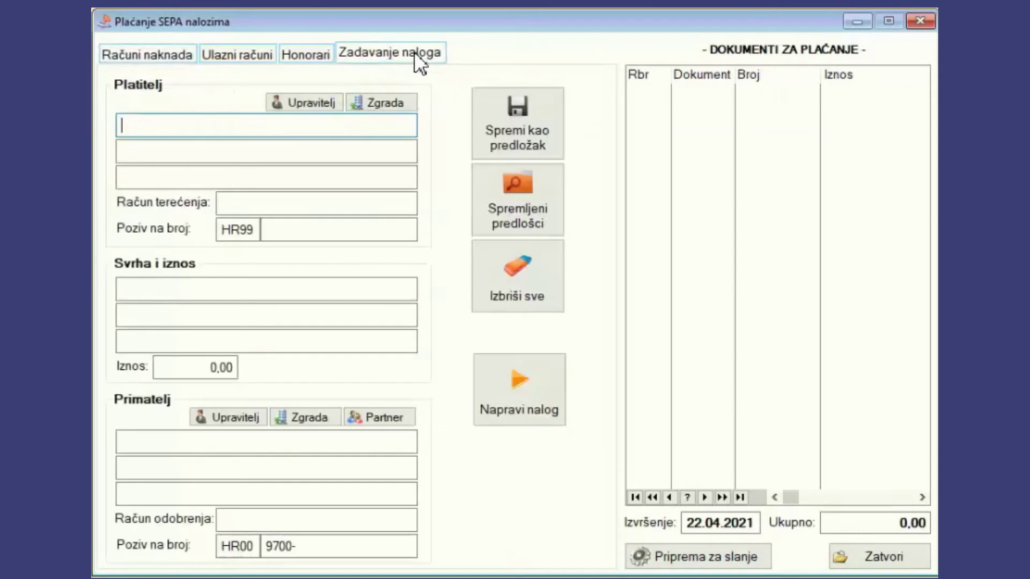
{"action": "left_click", "coordinate": [520, 192]}
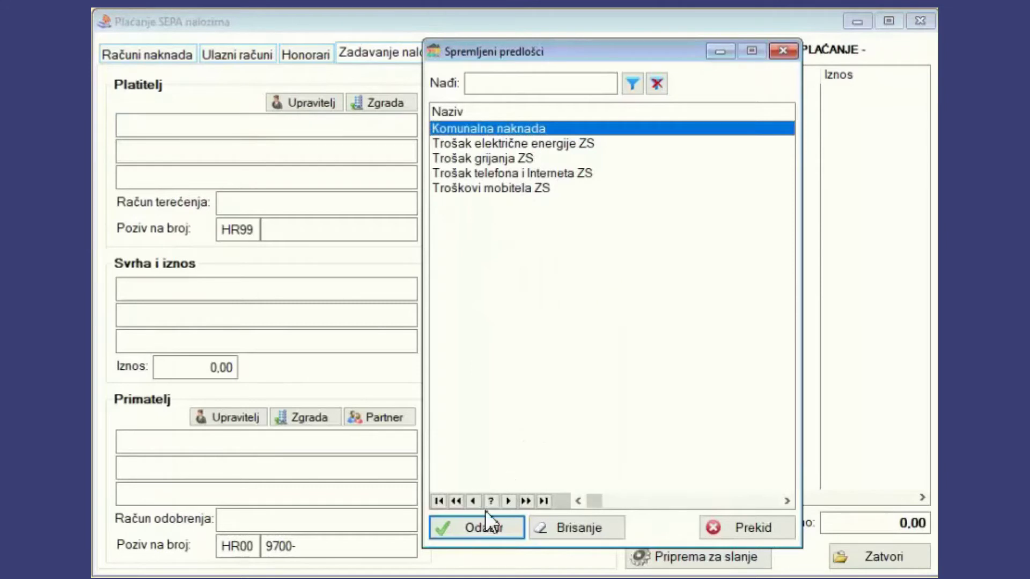
{"action": "left_click", "coordinate": [472, 534]}
{"action": "left_click", "coordinate": [531, 405]}
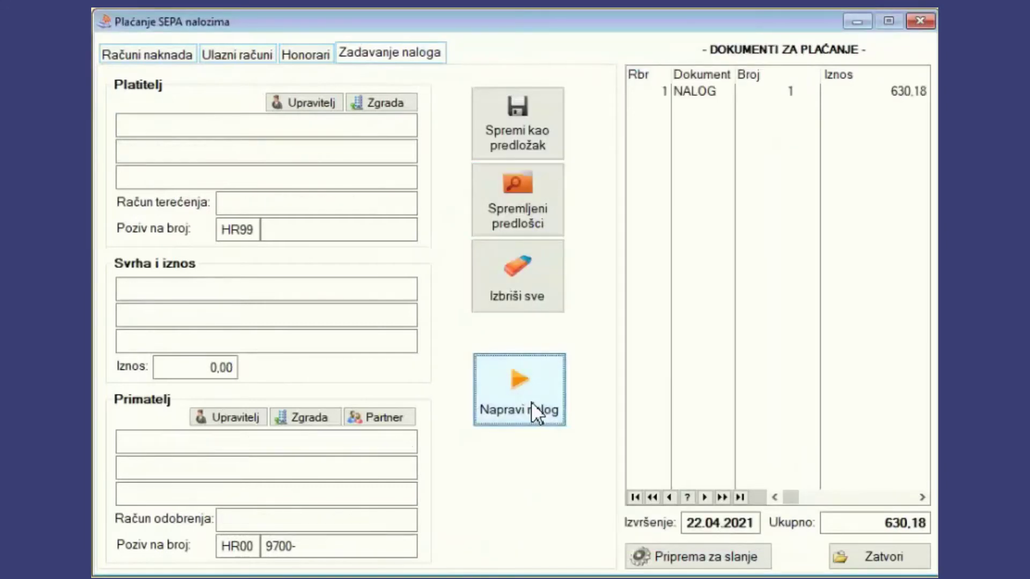
Create a 357,64 HEP electricity order from the Trošak električne energije ZS template.
{"action": "left_click", "coordinate": [537, 228]}
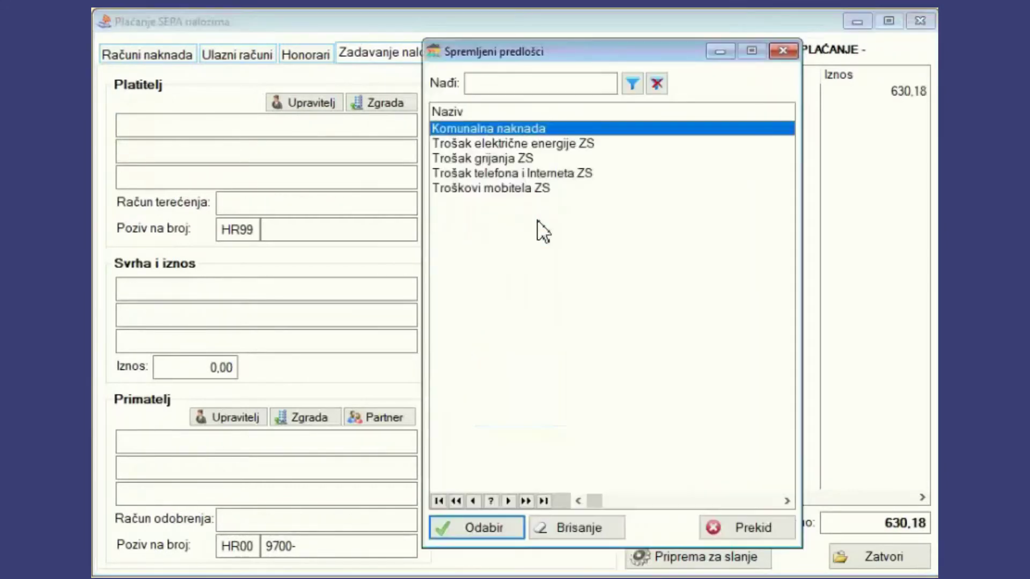
{"action": "left_click", "coordinate": [534, 154]}
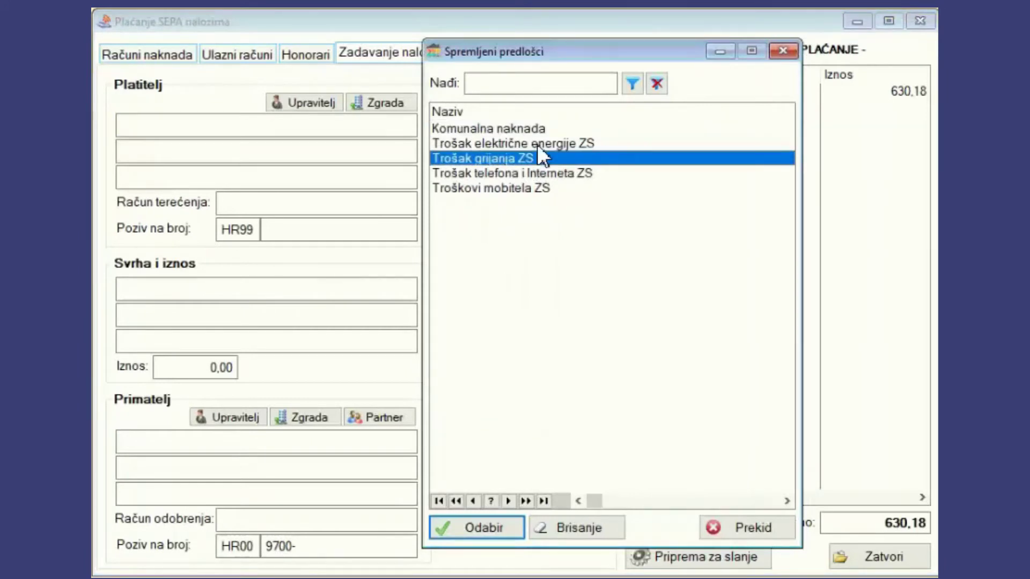
{"action": "left_click", "coordinate": [536, 143]}
{"action": "left_click", "coordinate": [488, 525]}
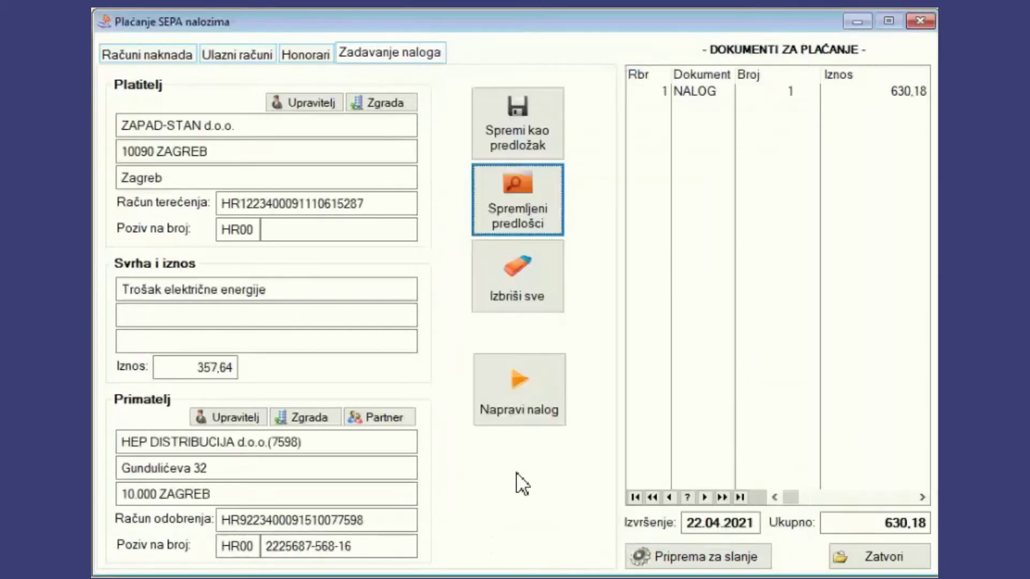
{"action": "left_click", "coordinate": [546, 390]}
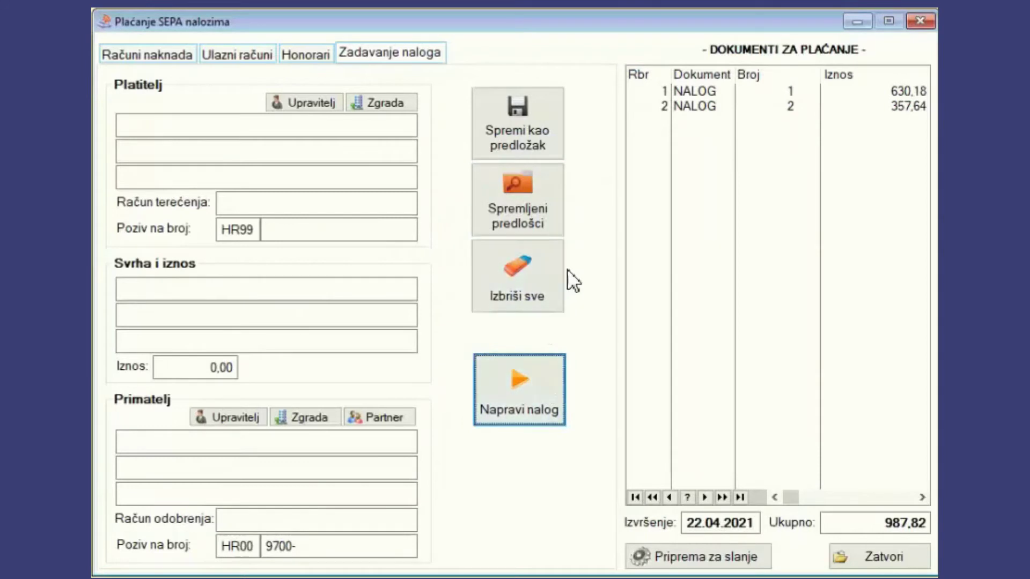
{"action": "left_click", "coordinate": [531, 211]}
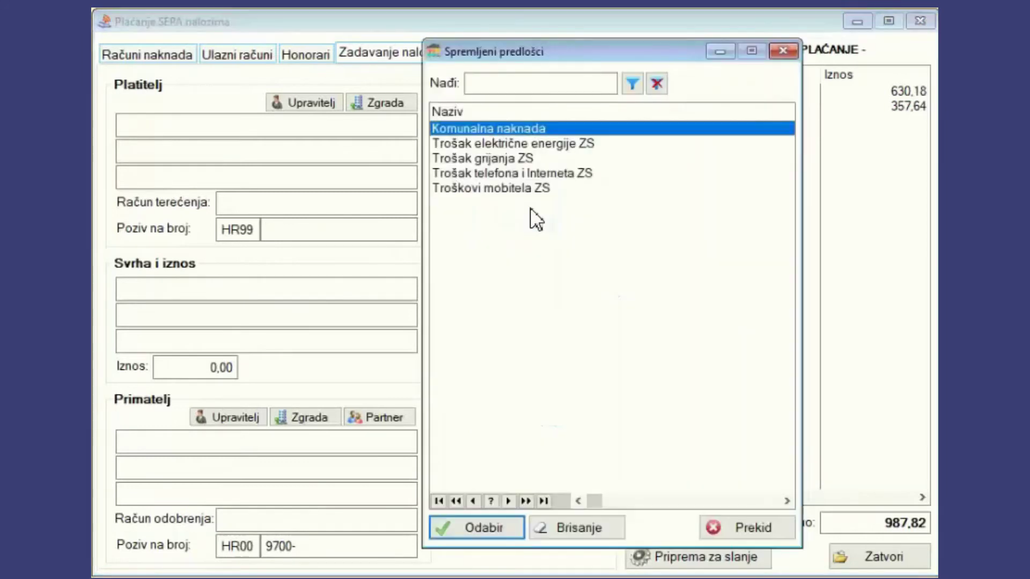
Create the 1.263,18 heating order from Trošak grijanja ZS, correcting the reference to 654-356-12.
{"action": "left_click", "coordinate": [501, 158]}
{"action": "left_click", "coordinate": [456, 524]}
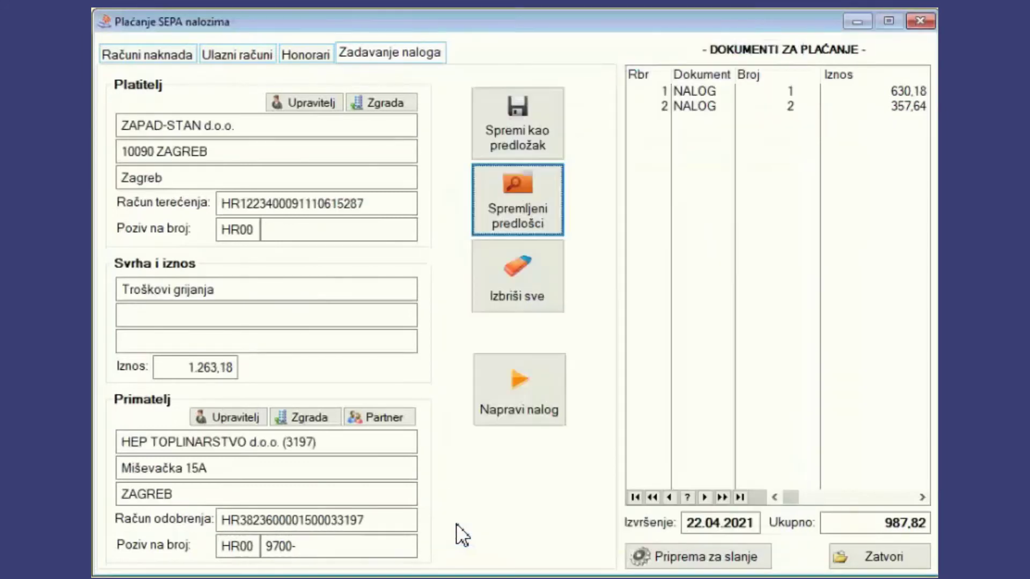
{"action": "left_click", "coordinate": [512, 389]}
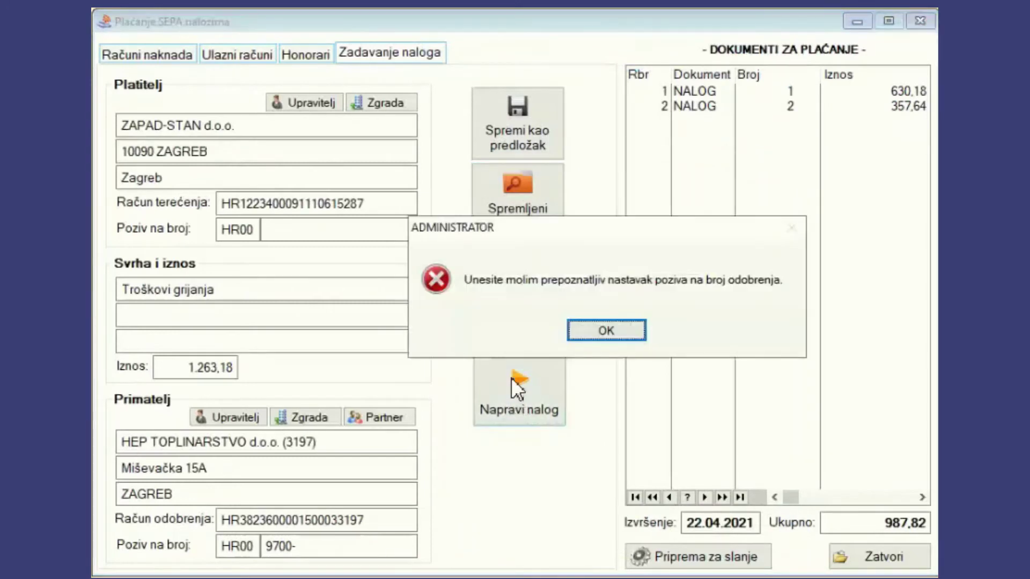
{"action": "left_click", "coordinate": [606, 330]}
{"action": "left_click", "coordinate": [338, 546]}
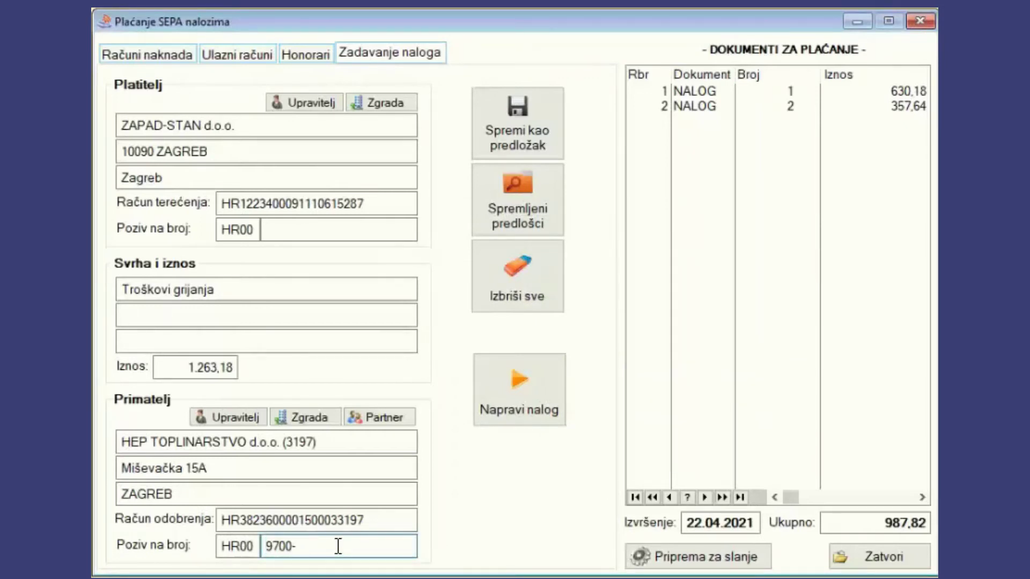
{"action": "key", "text": "BackSpace"}
{"action": "key", "text": "BackSpace"}
{"action": "key", "text": "BackSpace"}
{"action": "key", "text": "BackSpace"}
{"action": "type", "text": "654-356-12"}
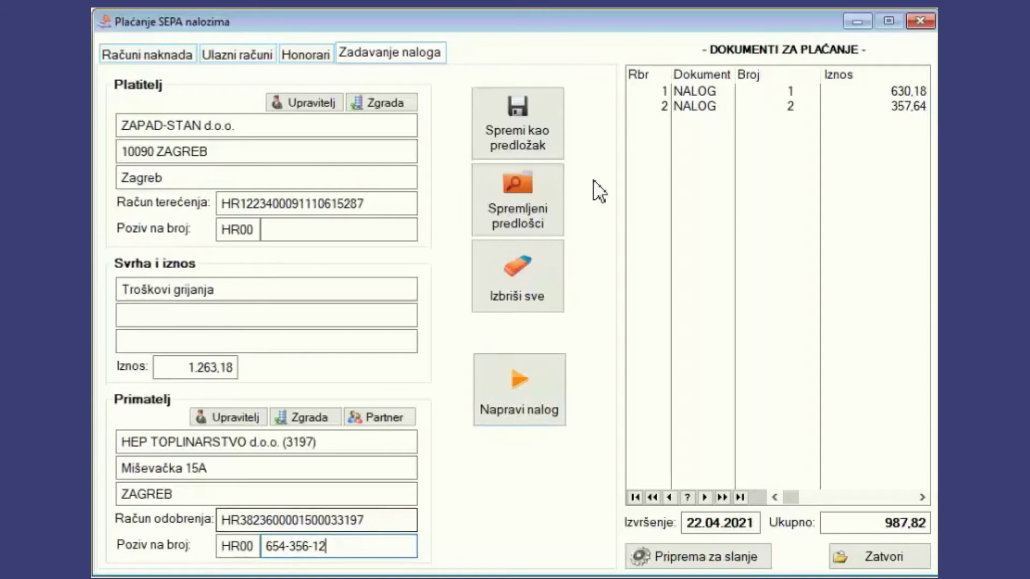
{"action": "left_click", "coordinate": [490, 387]}
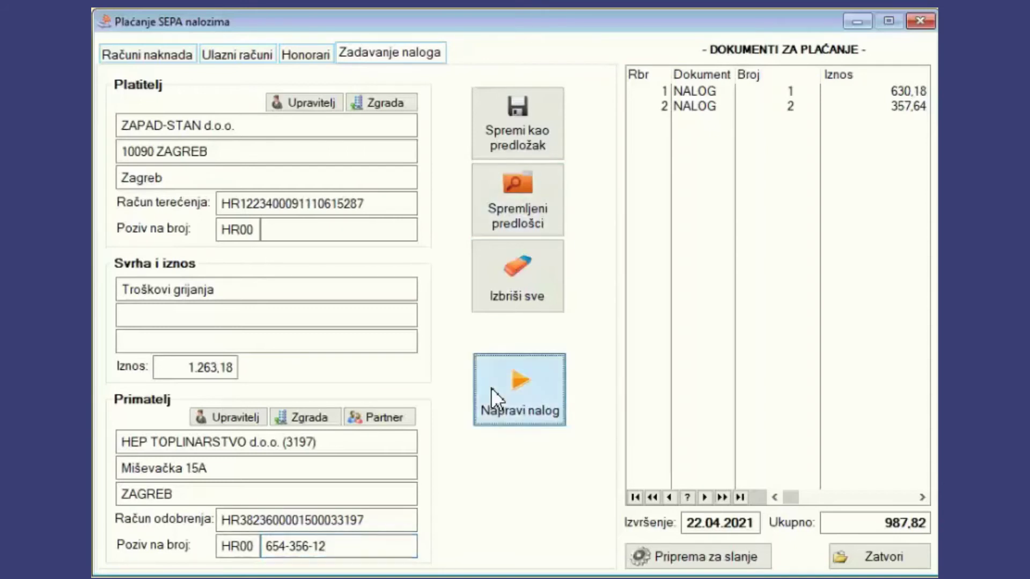
{"action": "left_click", "coordinate": [549, 192]}
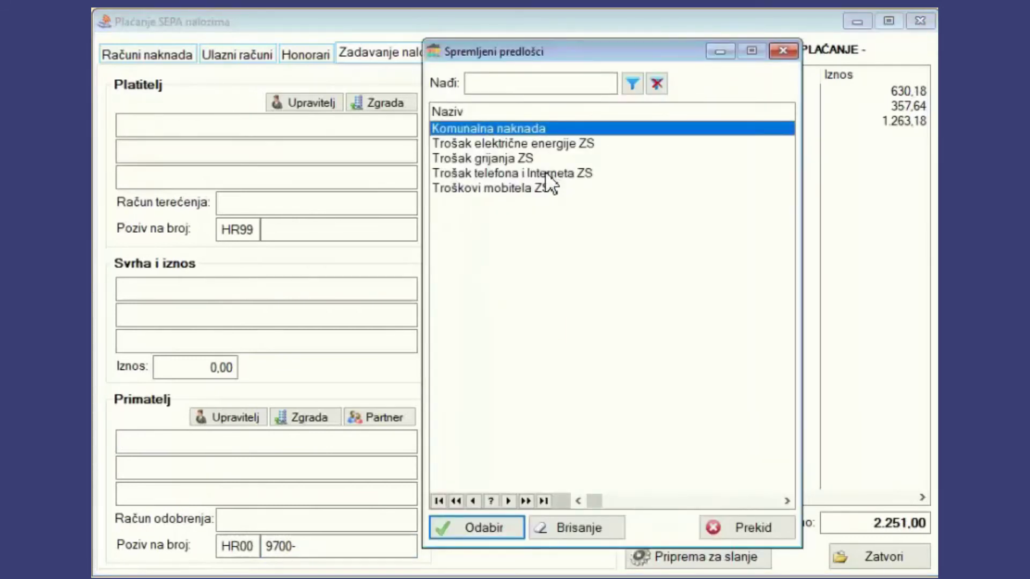
{"action": "left_click", "coordinate": [545, 171]}
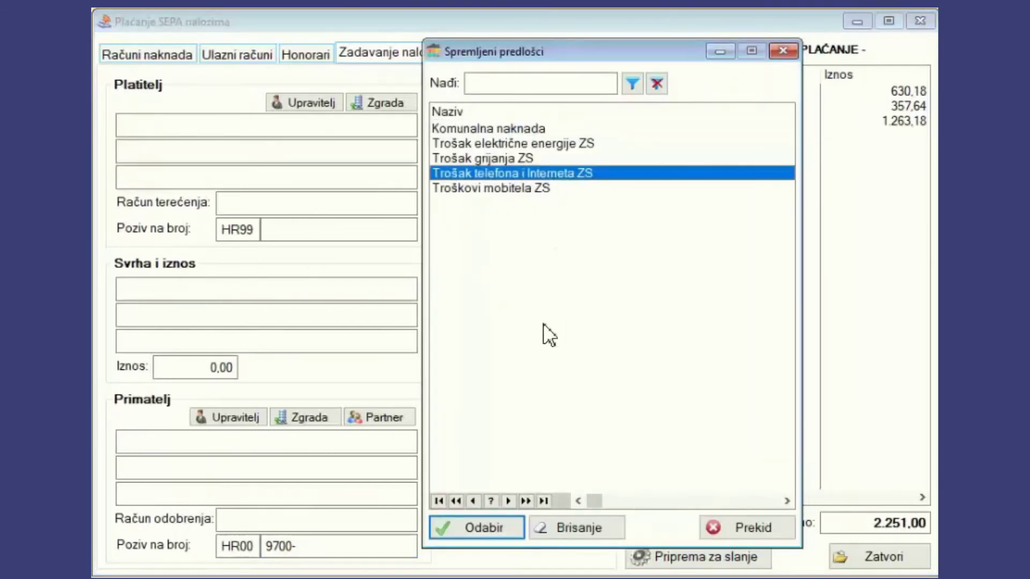
{"action": "left_click", "coordinate": [497, 527]}
{"action": "left_click", "coordinate": [337, 547]}
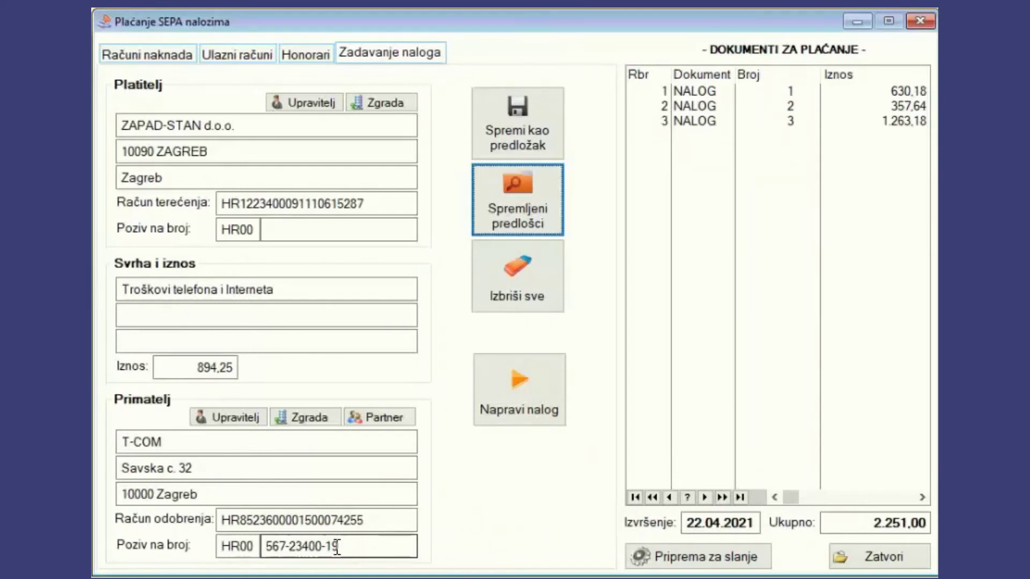
{"action": "left_click", "coordinate": [337, 547]}
{"action": "key", "text": "shift+Left"}
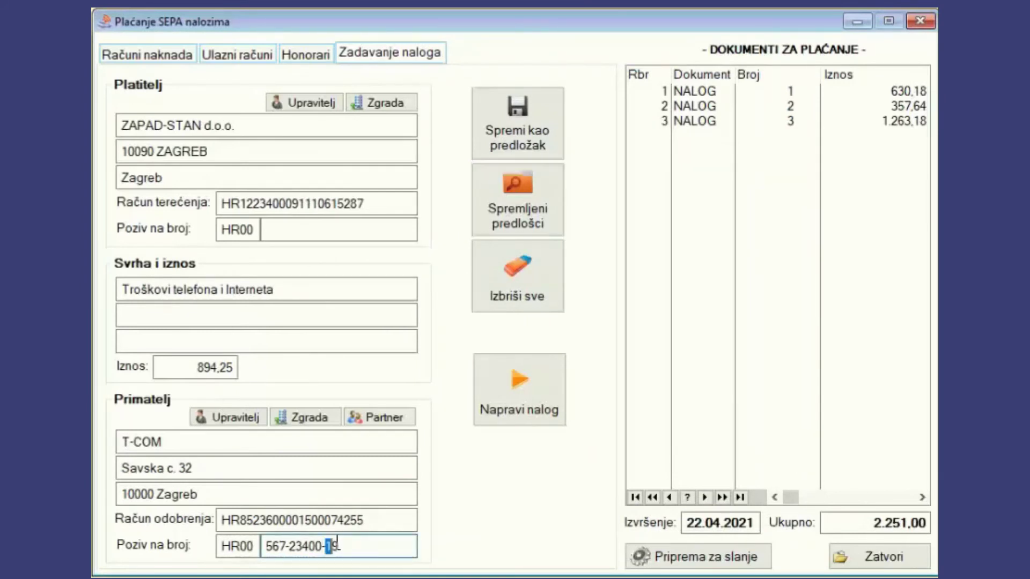
{"action": "left_click_drag", "start_coordinate": [337, 541], "coordinate": [339, 545]}
{"action": "type", "text": "20"}
{"action": "left_click", "coordinate": [548, 368]}
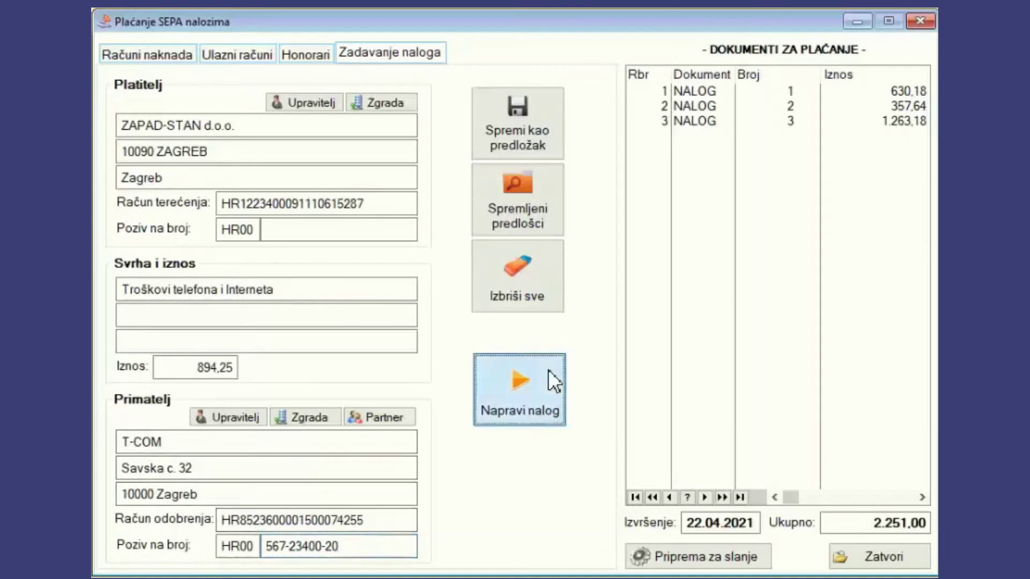
{"action": "left_click", "coordinate": [537, 211]}
Create a 3.346,12 order from Troškovi mobitela ZS with purpose extended by 'za travanj 2021'.
{"action": "left_click", "coordinate": [539, 188]}
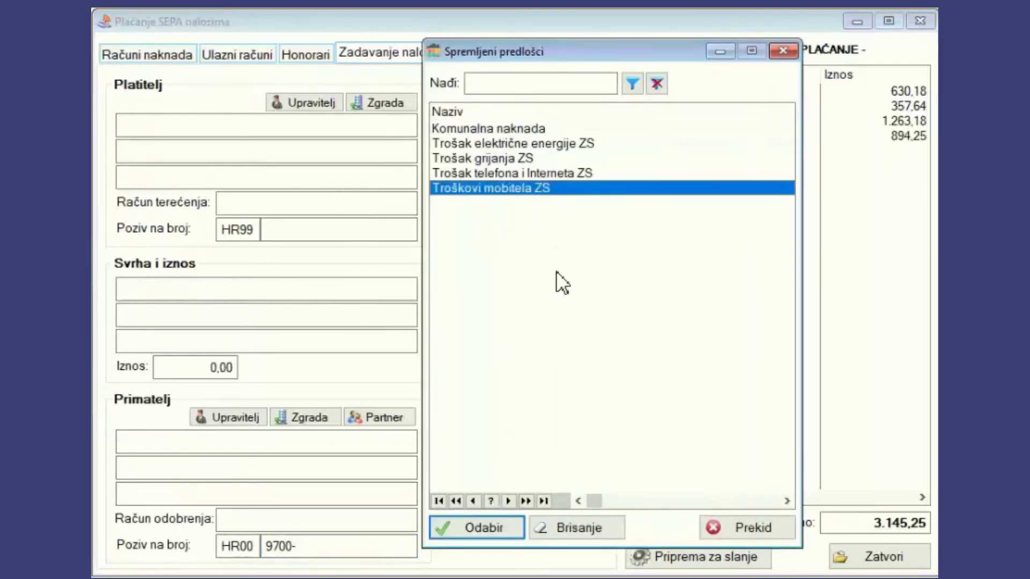
{"action": "left_click", "coordinate": [504, 531]}
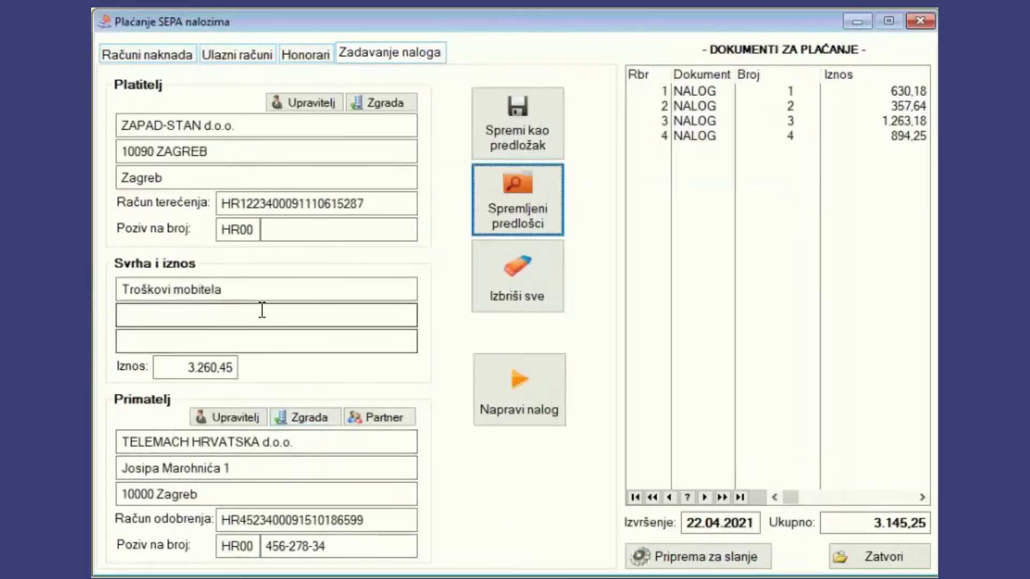
{"action": "left_click", "coordinate": [266, 293]}
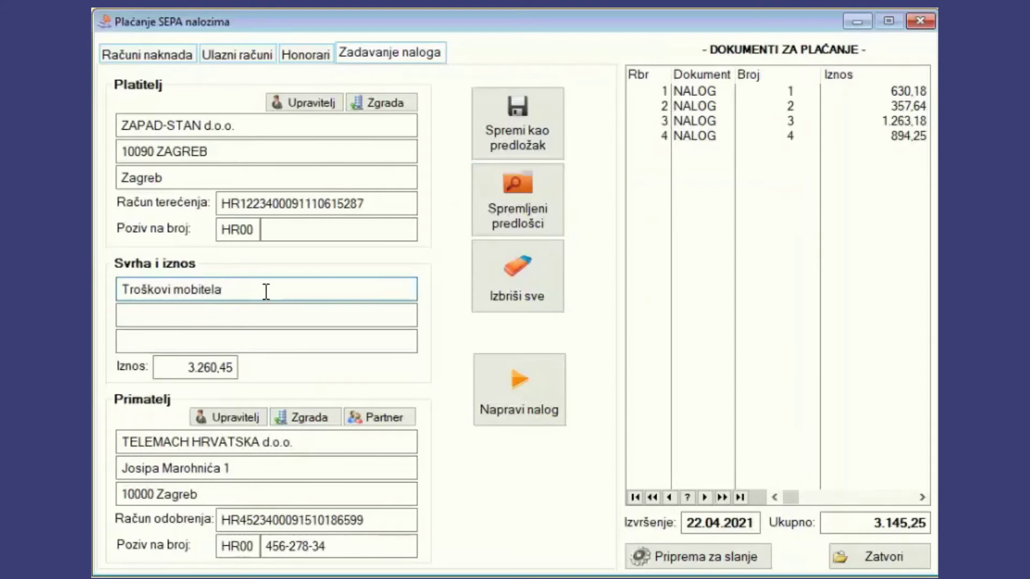
{"action": "type", "text": "za travanj 2021"}
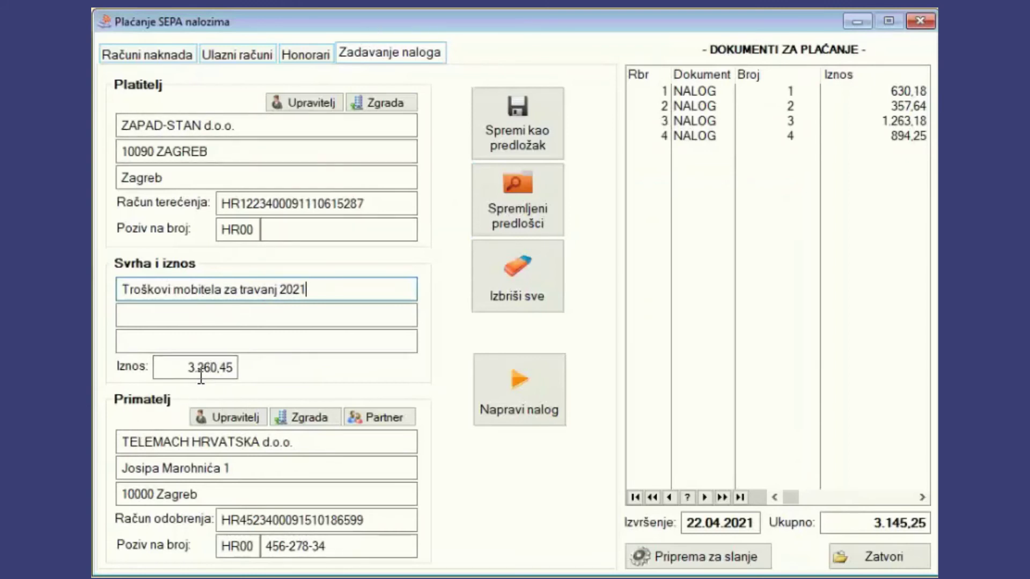
{"action": "left_click_drag", "start_coordinate": [198, 368], "coordinate": [235, 368]}
{"action": "type", "text": "3"}
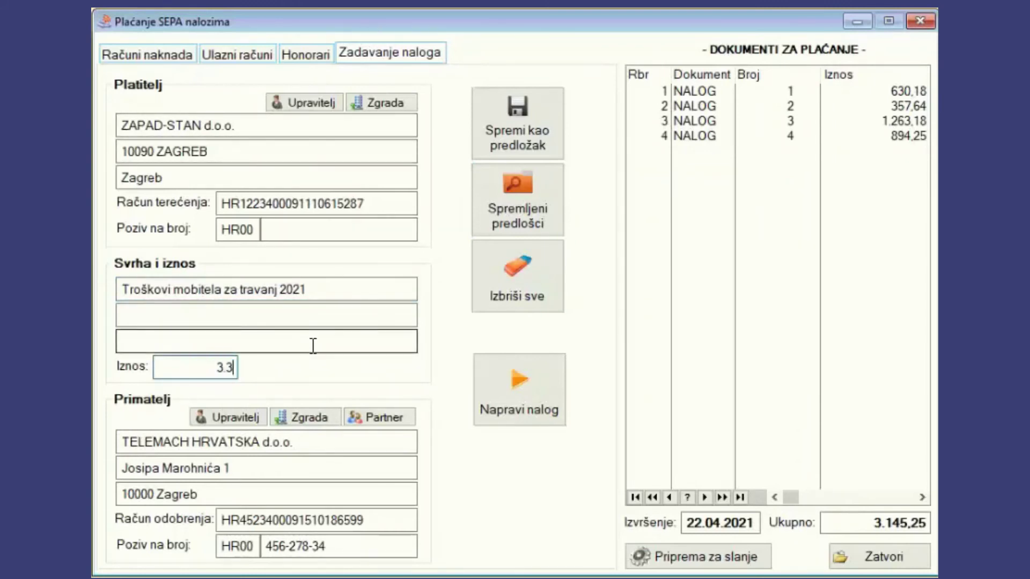
{"action": "type", "text": "46,12"}
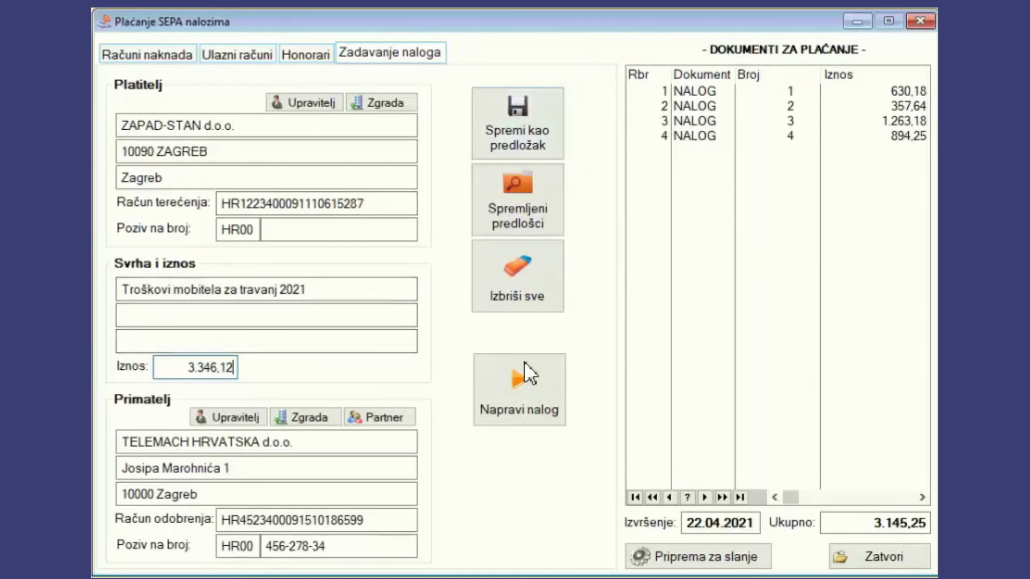
{"action": "left_click", "coordinate": [512, 385]}
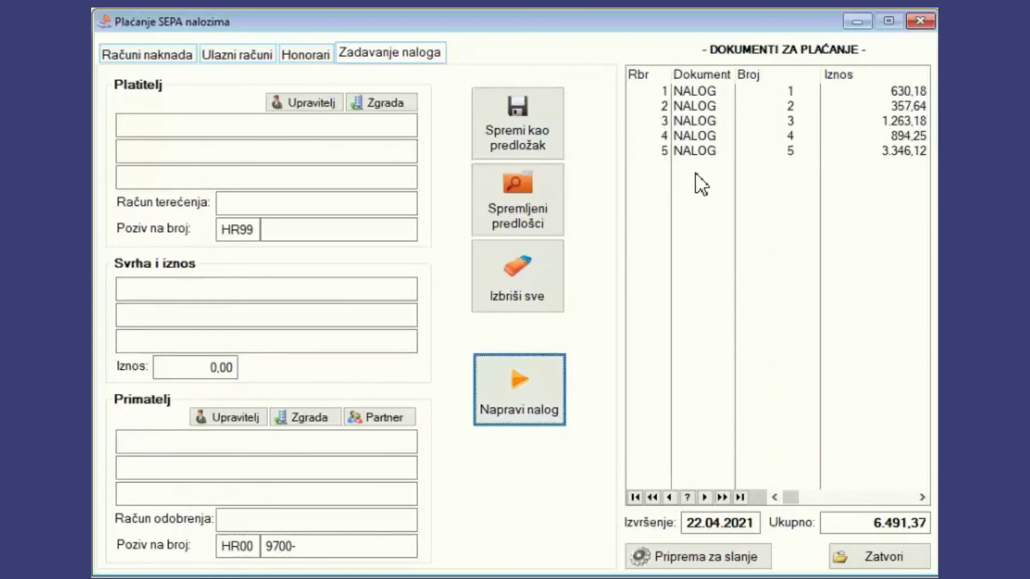
Prepare all five listed orders for sending and generate the SEPA file.
{"action": "left_click", "coordinate": [737, 558]}
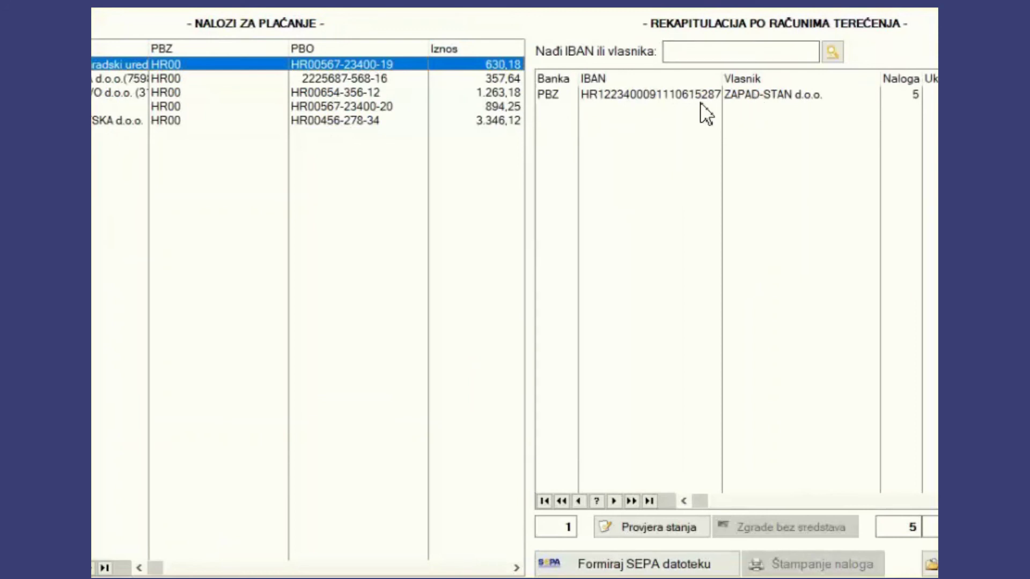
{"action": "left_click", "coordinate": [638, 560]}
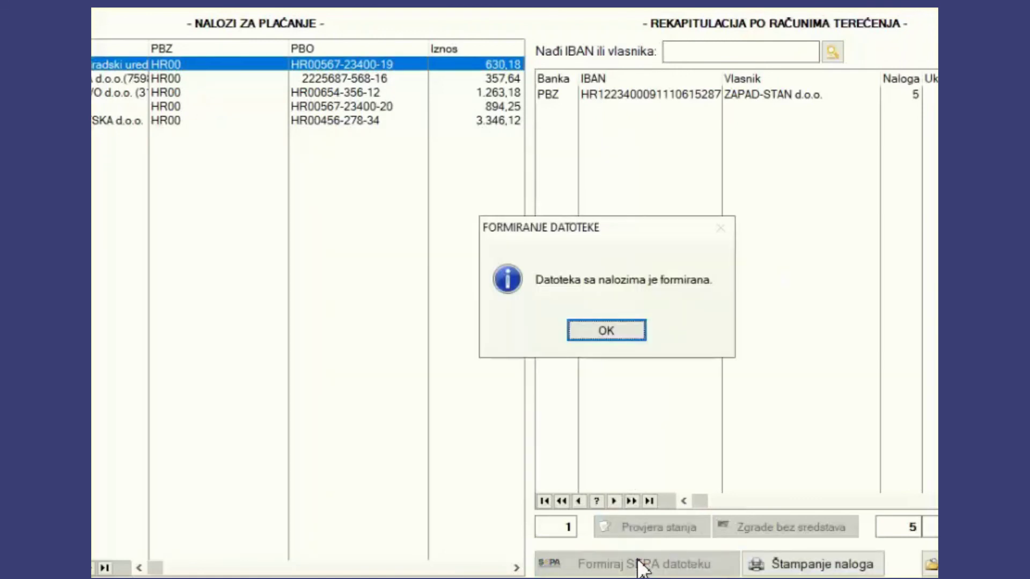